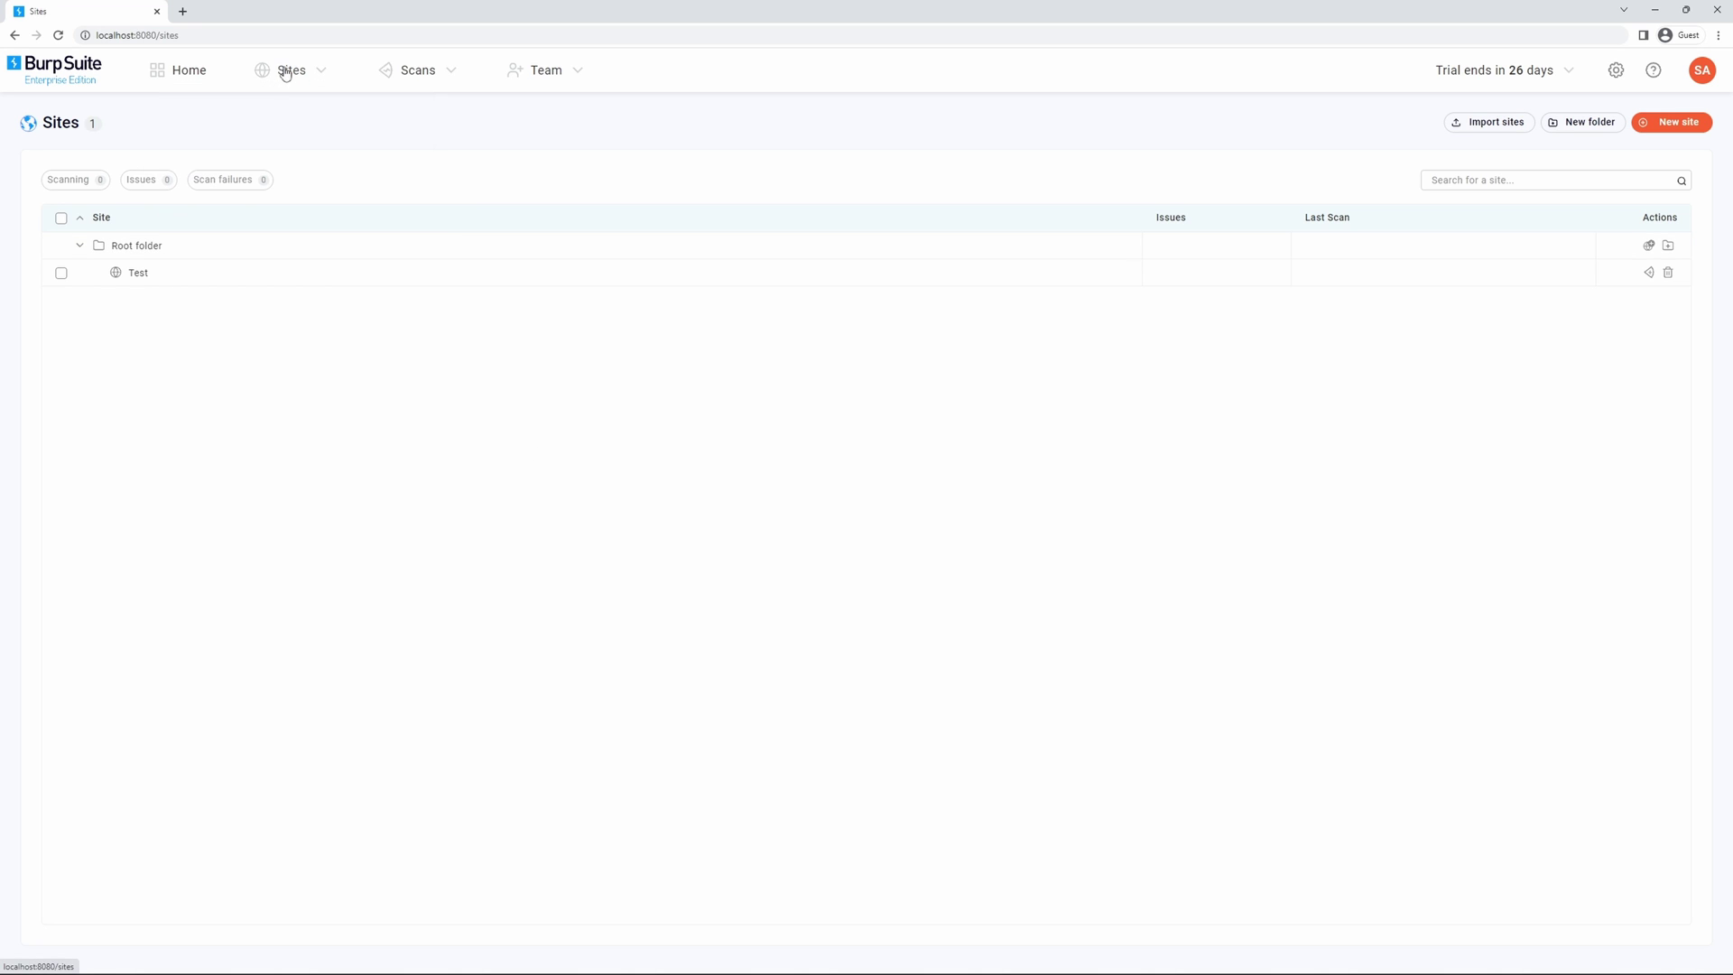
Open the Test site's dashboard and queue a pre-scan check for it
{"action": "left_click", "coordinate": [420, 273]}
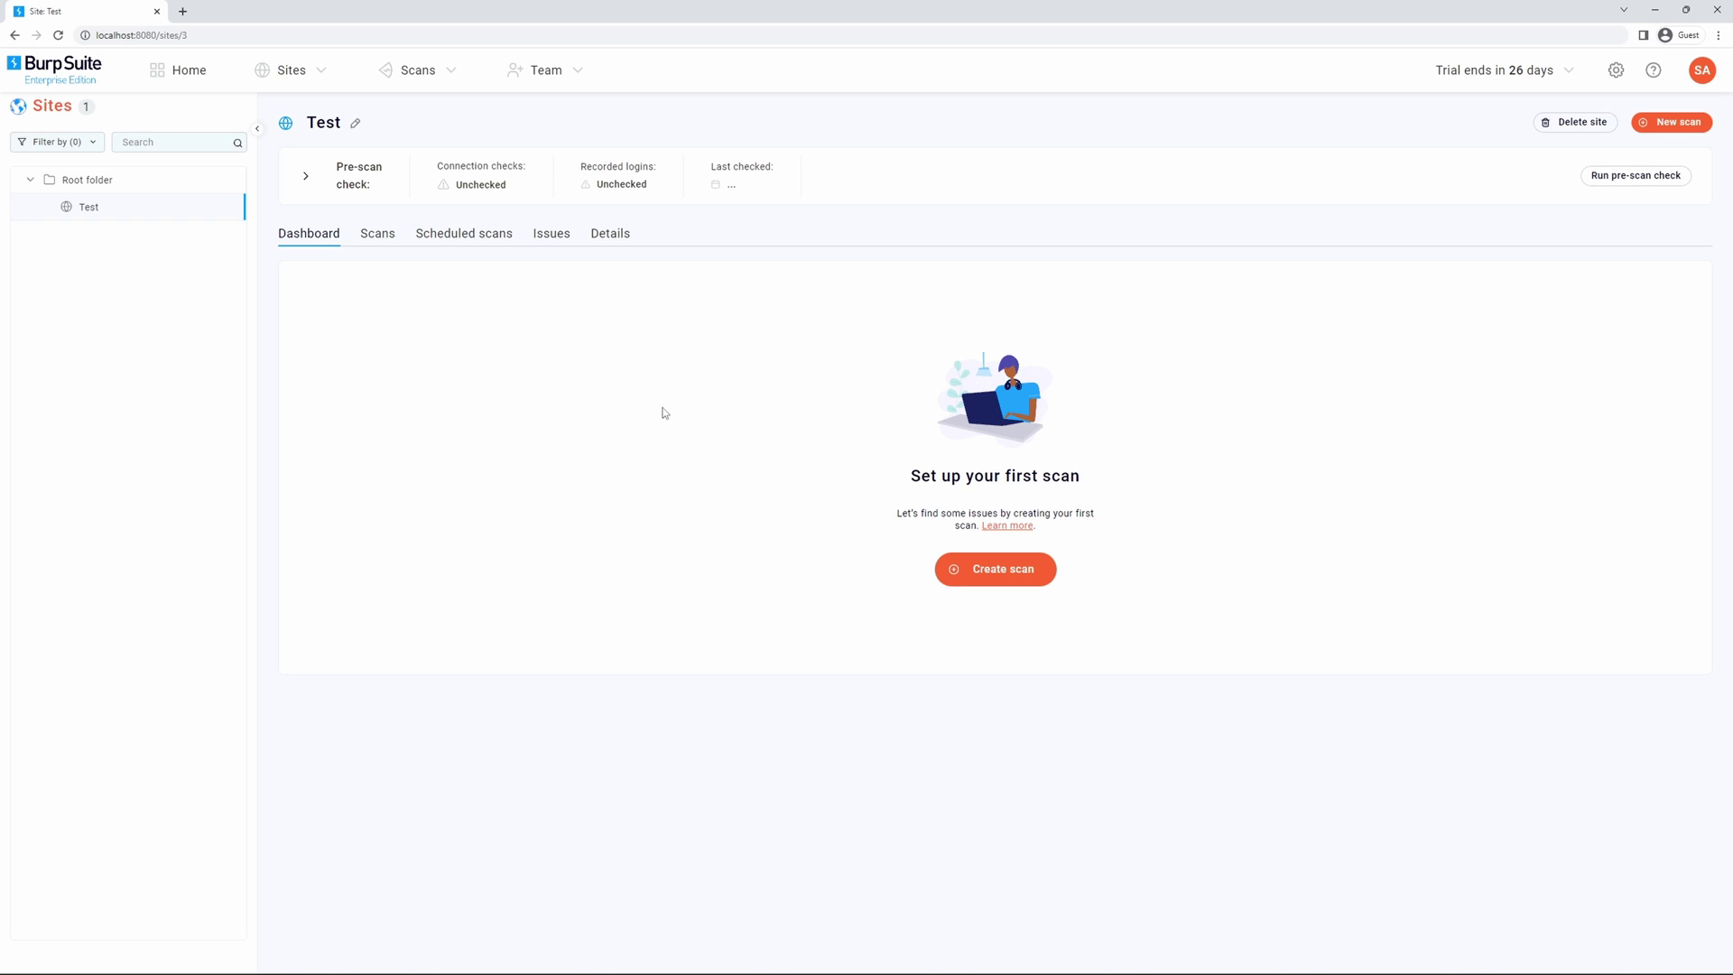
{"action": "left_click", "coordinate": [1635, 175]}
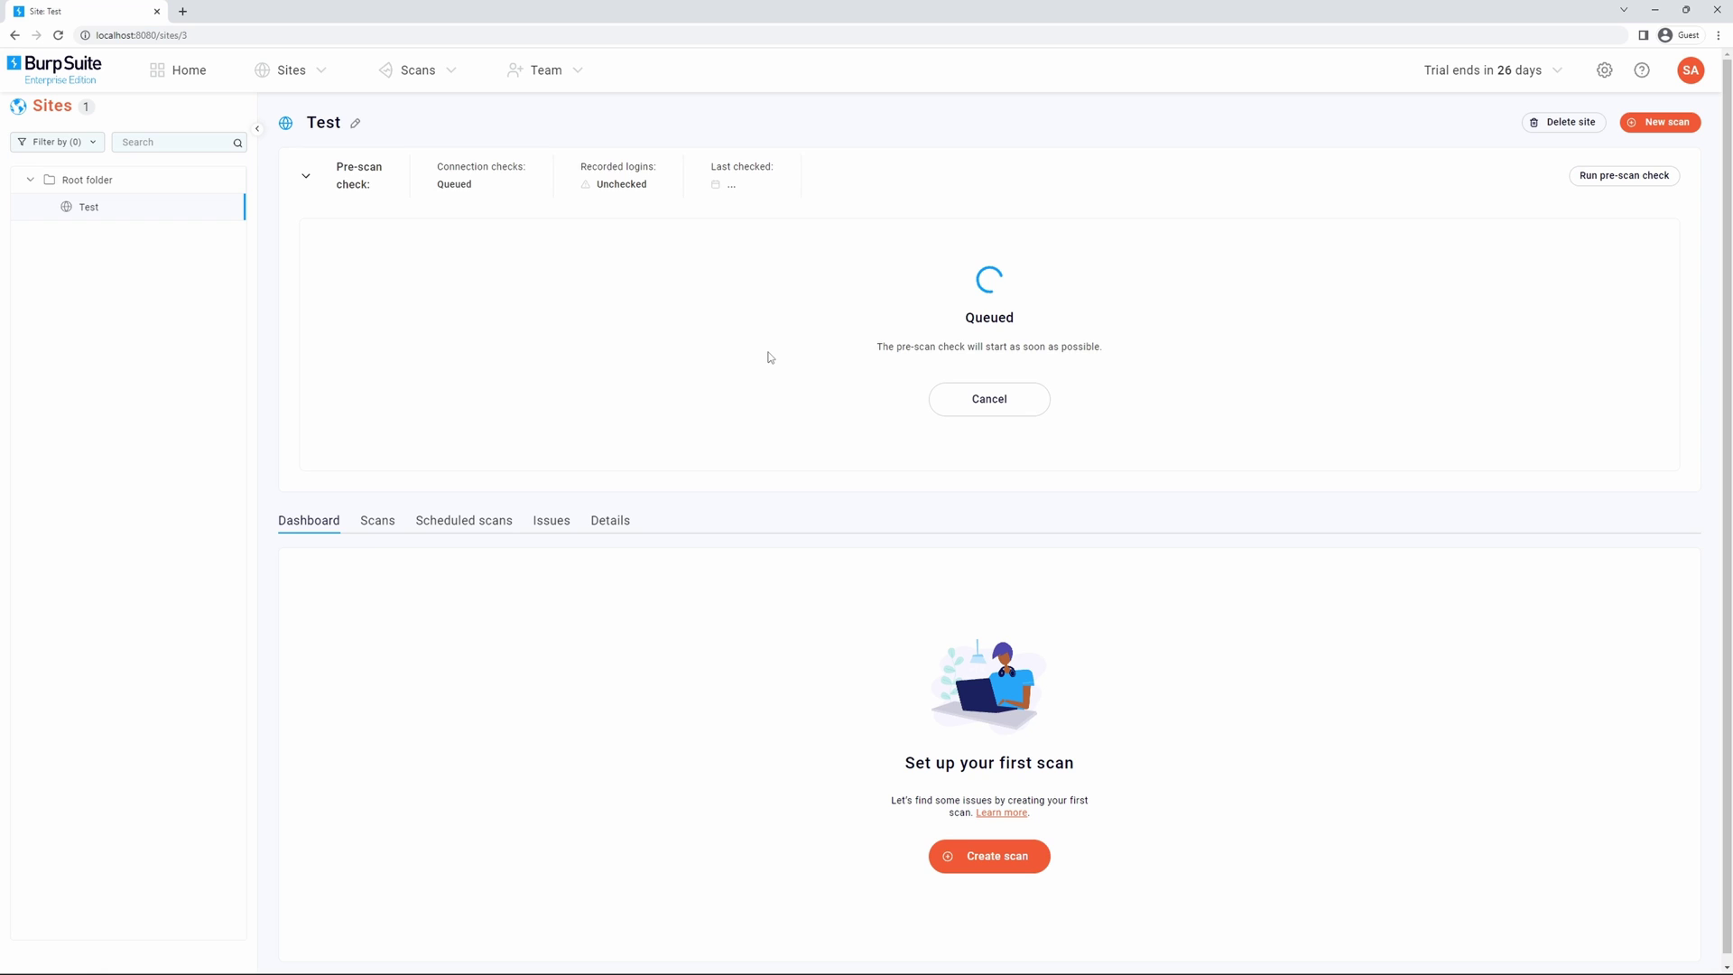